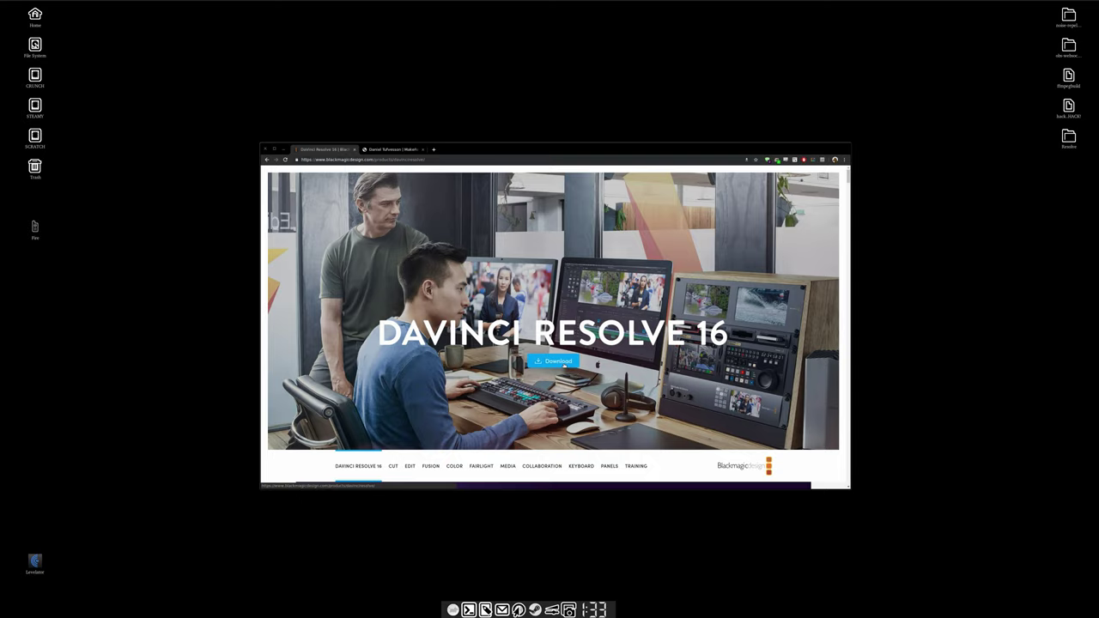
Look over the Resolve 16 download choices without downloading, then switch to the MakeResolveDeb tab.
{"action": "left_click", "coordinate": [559, 361]}
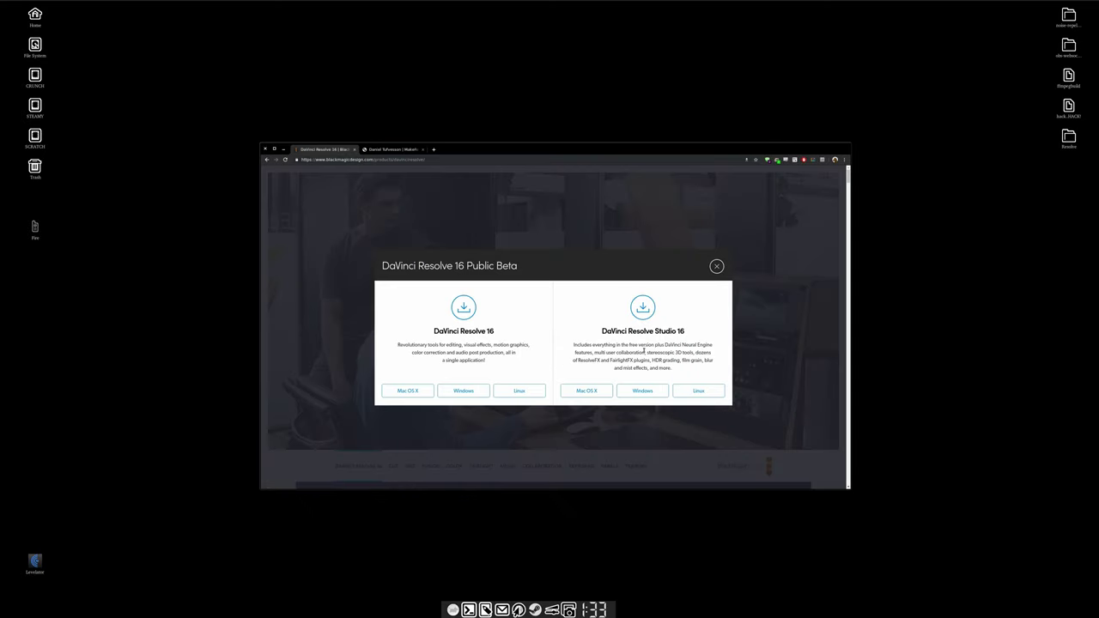
{"action": "left_click", "coordinate": [716, 267]}
{"action": "key", "text": "ctrl+Tab"}
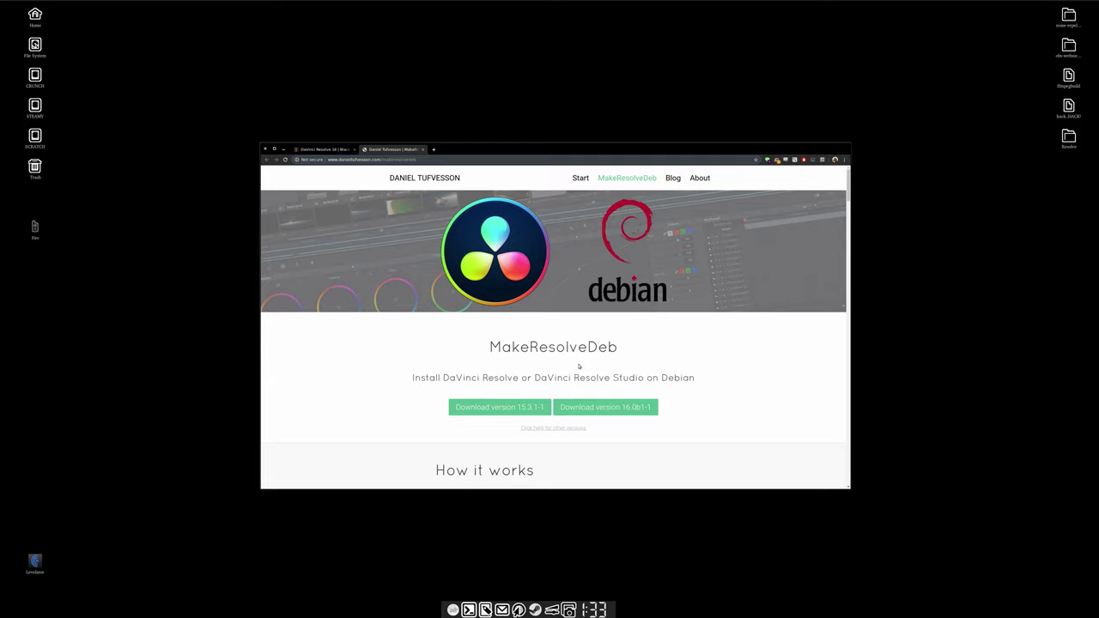
Minimize Chrome and restore the Resolve folder, checking the makeresolvedeb script and .run installer.
{"action": "left_click", "coordinate": [283, 149]}
{"action": "mouse_move", "coordinate": [302, 1]}
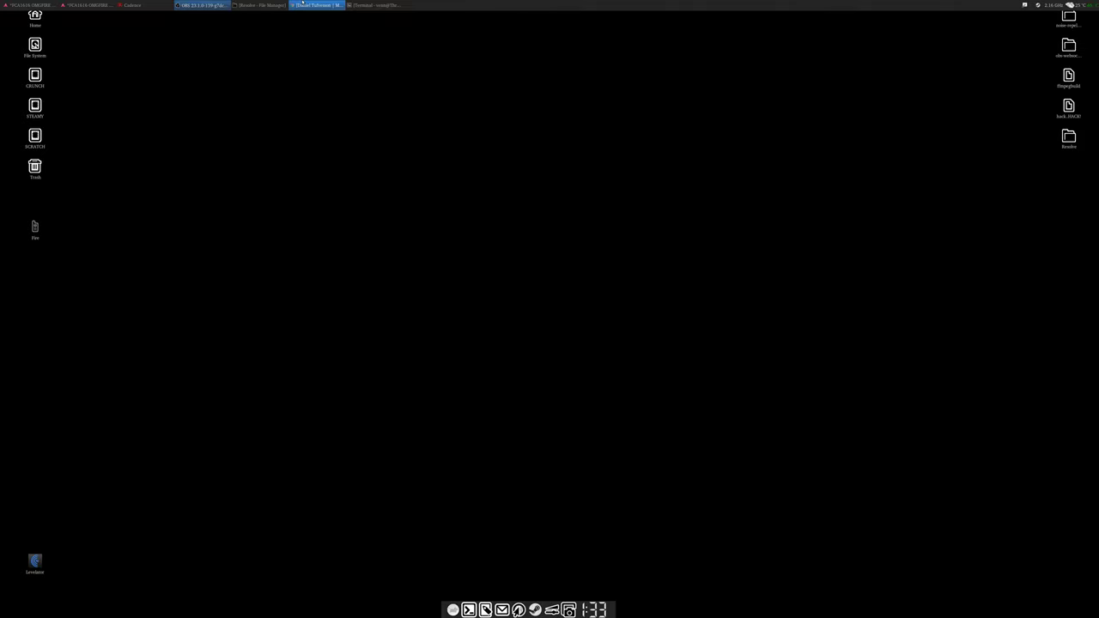
{"action": "left_click", "coordinate": [260, 5]}
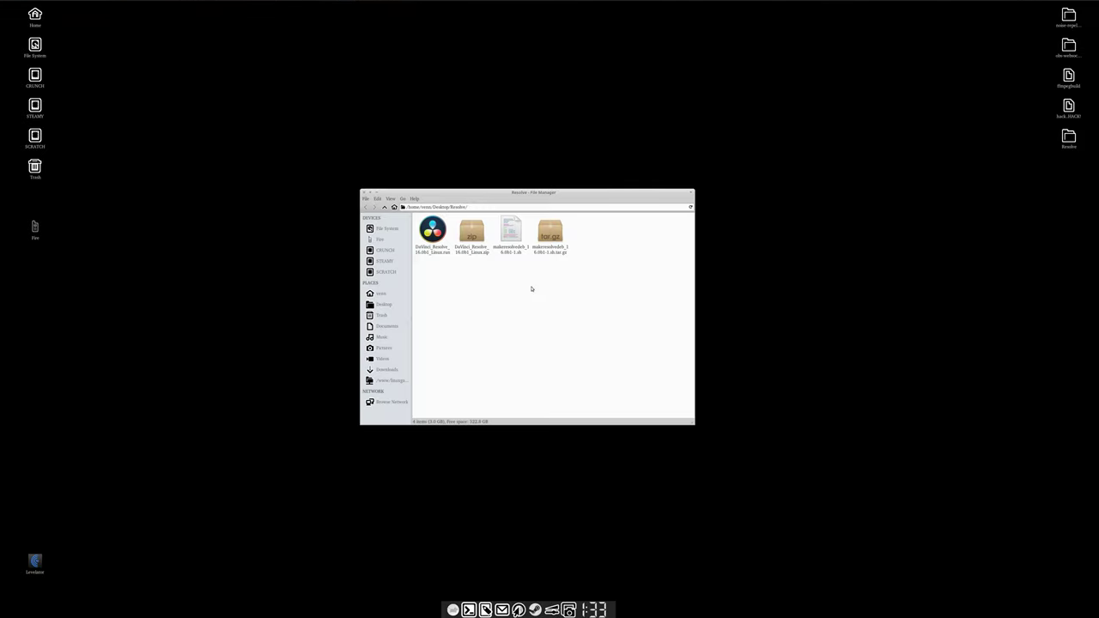
{"action": "left_click", "coordinate": [516, 240]}
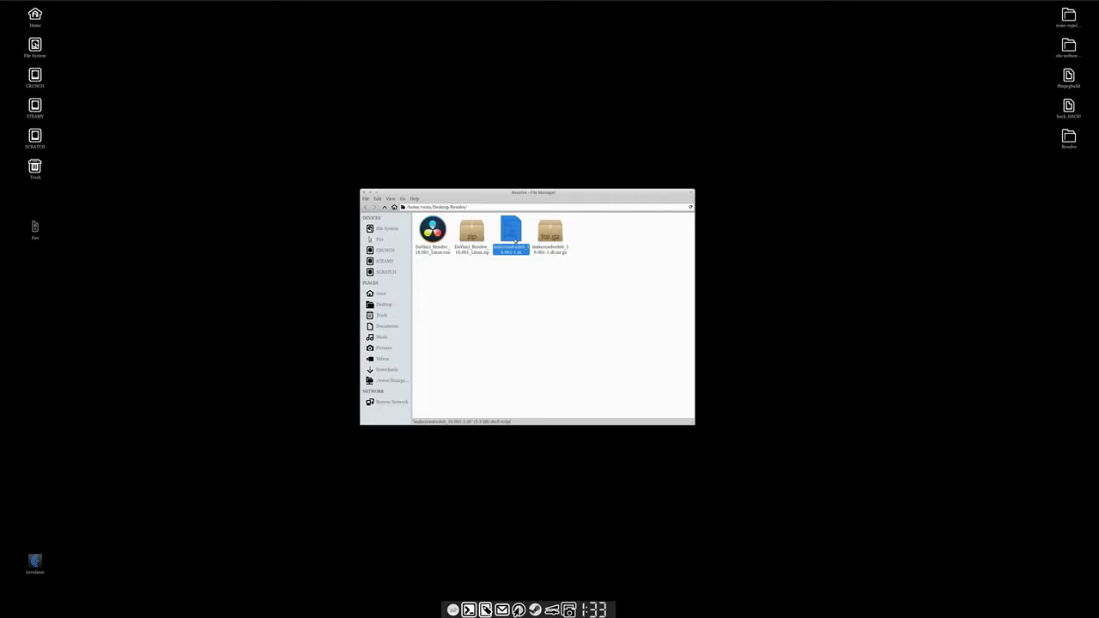
{"action": "left_click", "coordinate": [439, 239]}
{"action": "left_click", "coordinate": [464, 300]}
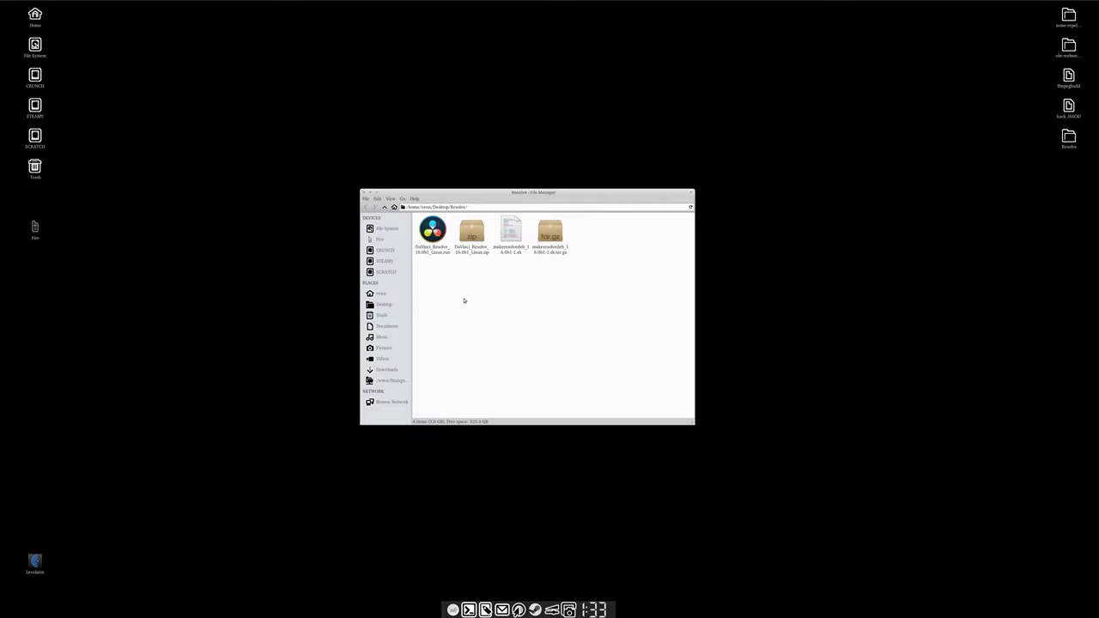
{"action": "right_click", "coordinate": [478, 314]}
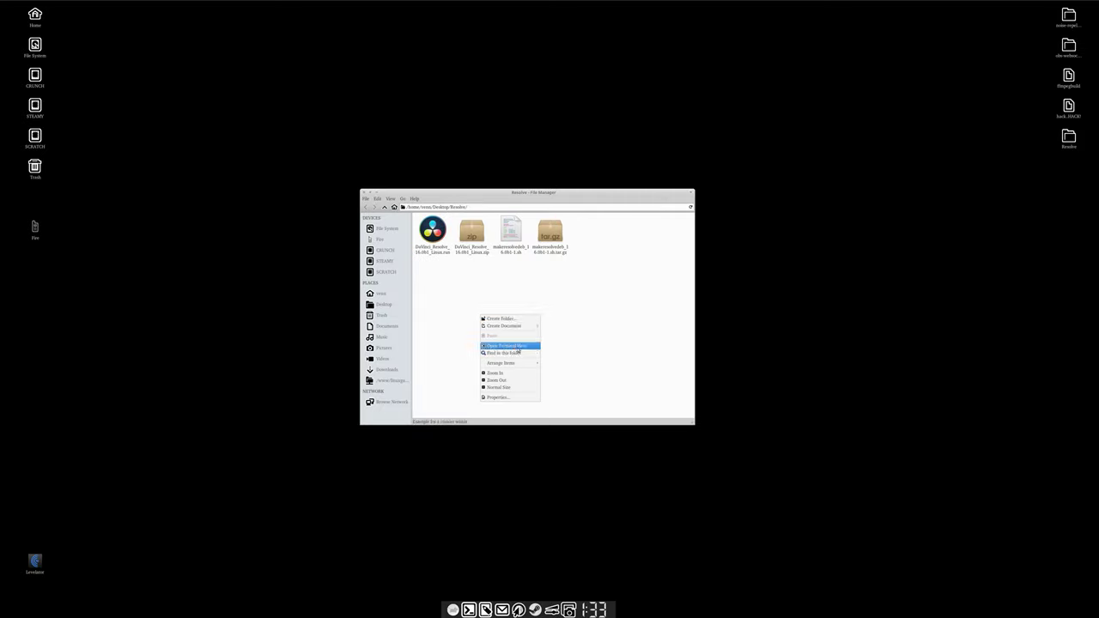
Open a terminal in the Resolve folder and list its files with ls.
{"action": "left_click", "coordinate": [507, 348]}
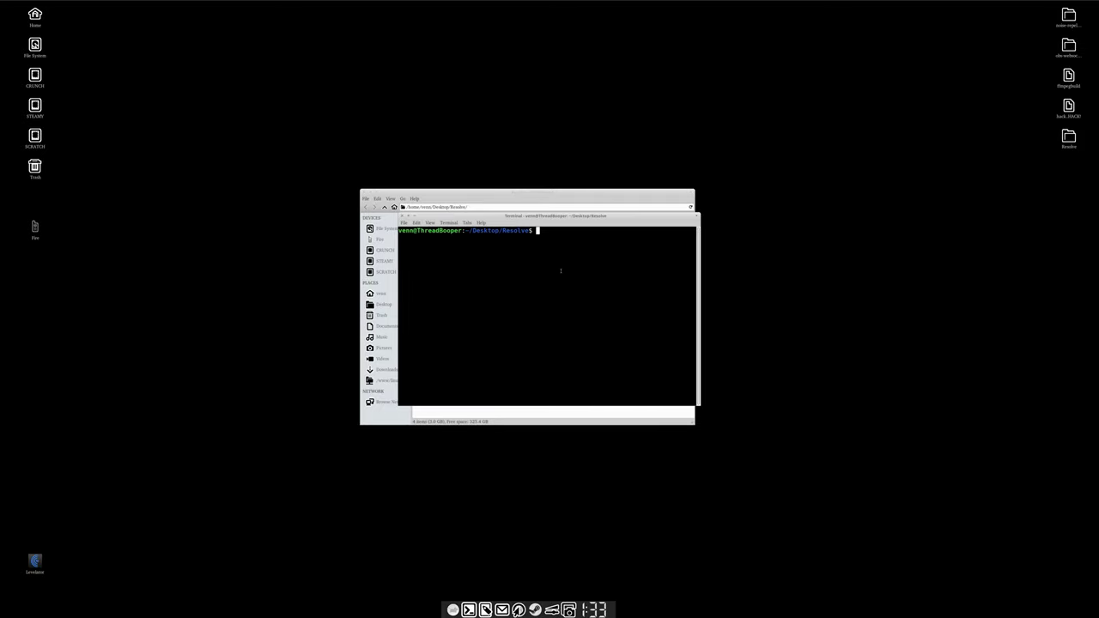
{"action": "type", "text": "ls"}
{"action": "key", "text": "Return"}
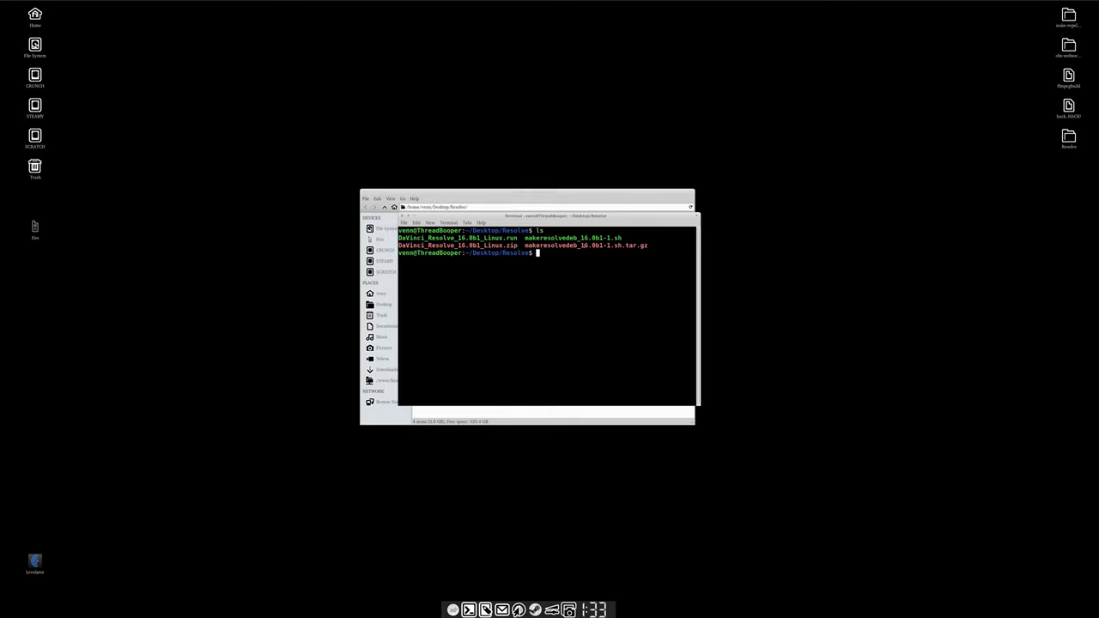
Run ./makeresolvedeb_16.0b1-1.sh for its usage, then rerun it in lite mode.
{"action": "type", "text": "./ma"}
{"action": "key", "text": "Tab"}
{"action": "key", "text": "Return"}
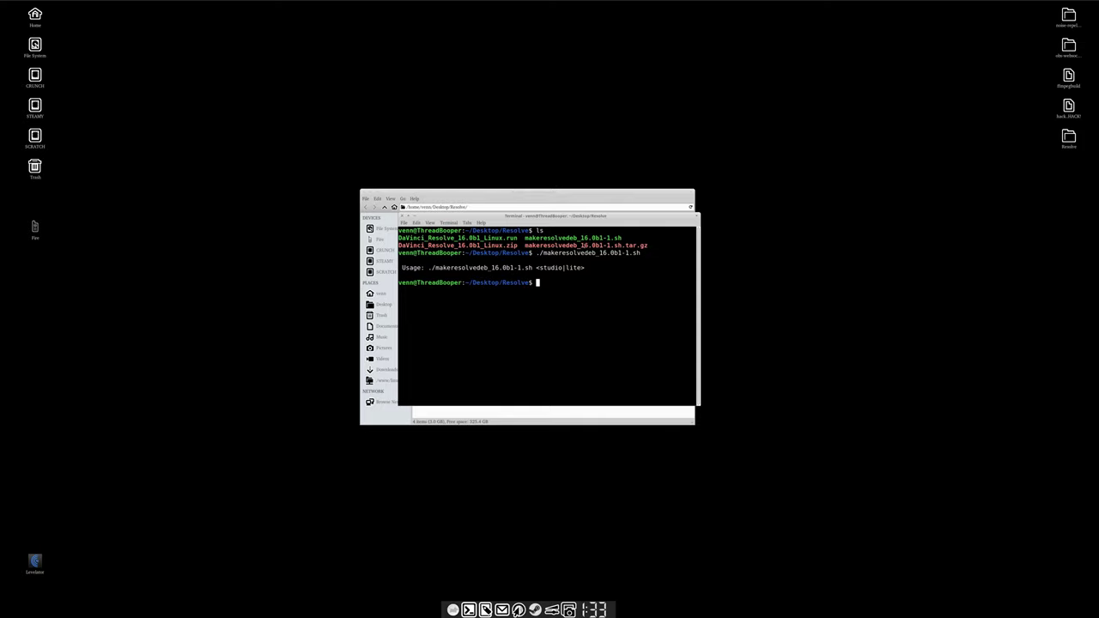
{"action": "key", "text": "Up"}
{"action": "type", "text": "lite"}
{"action": "key", "text": "Return"}
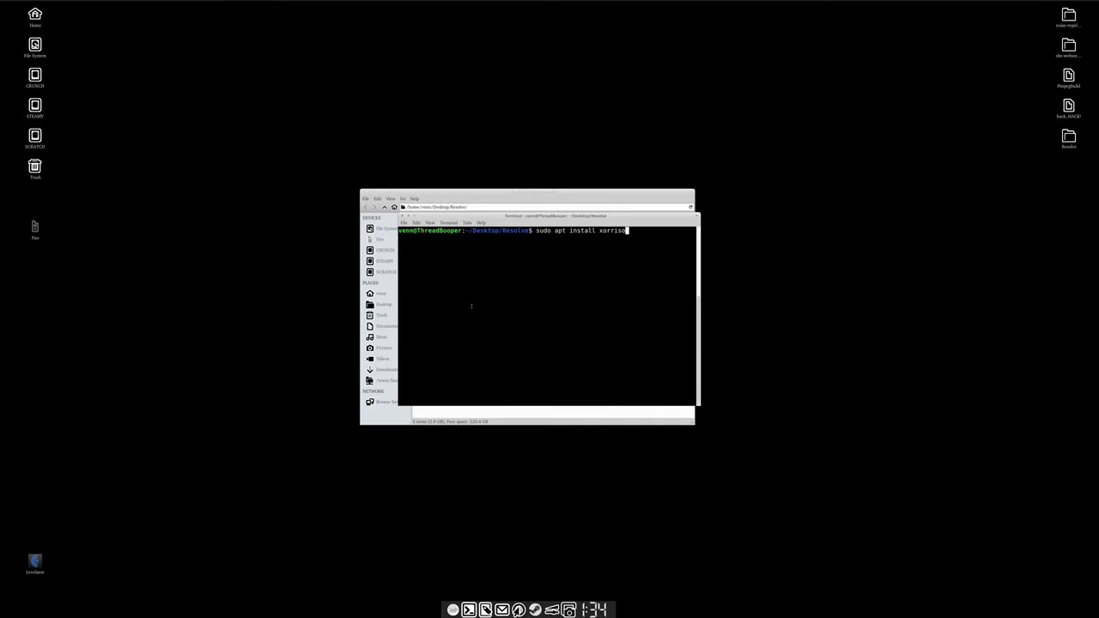
Install xorriso with apt, then rerun the makeresolvedeb lite script to build the .deb.
{"action": "key", "text": "Return"}
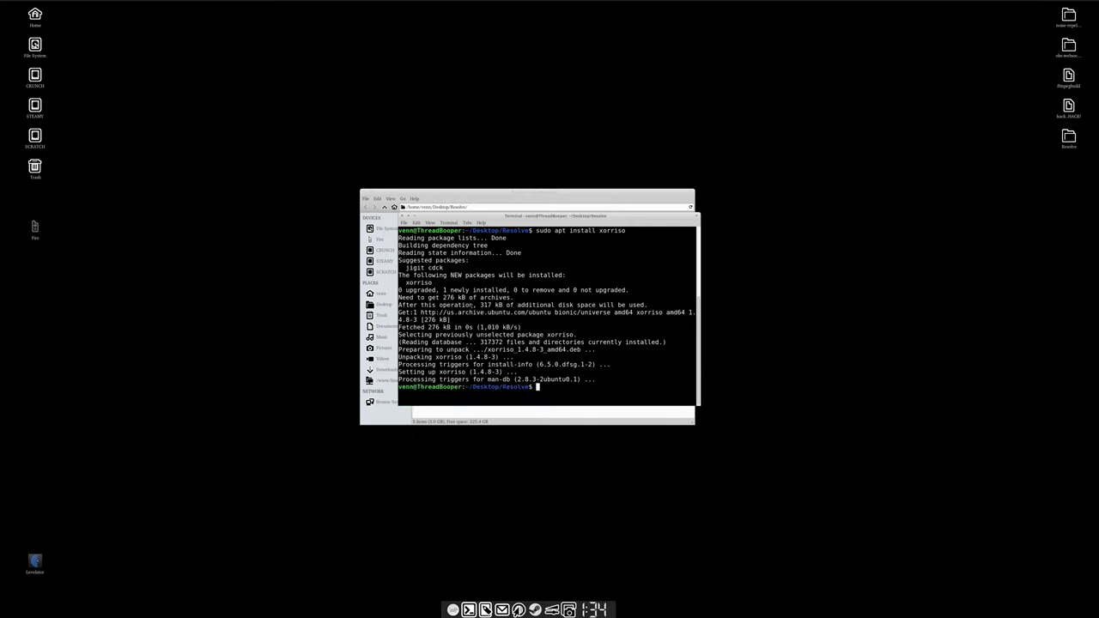
{"action": "key", "text": "Up"}
{"action": "key", "text": "Up"}
{"action": "key", "text": "Up"}
{"action": "key", "text": "Return"}
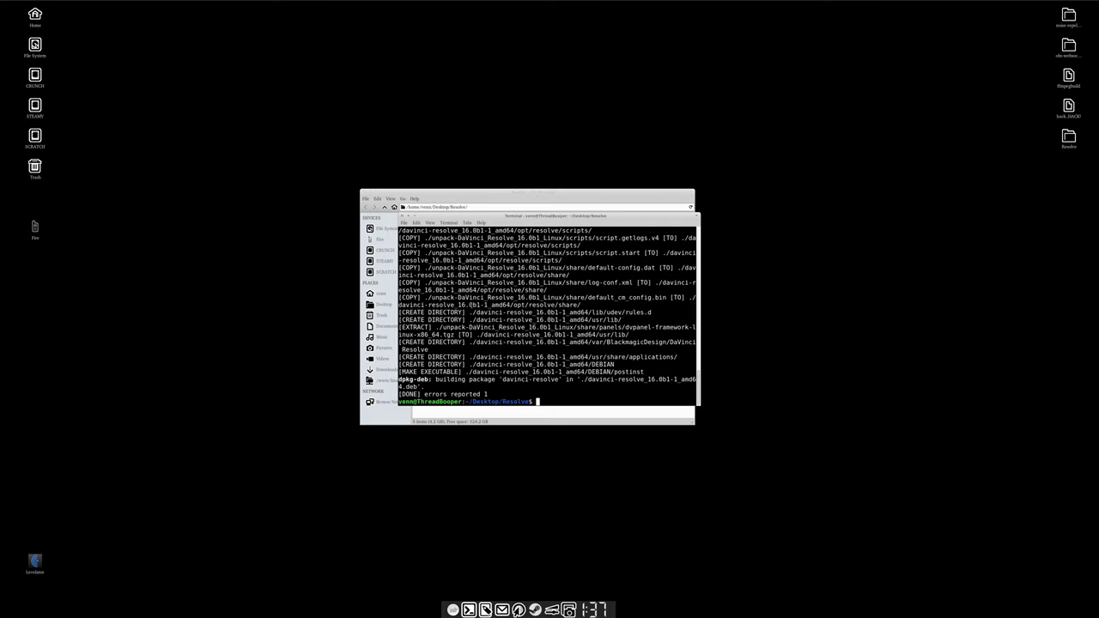
Install davinci-resolve_16.0b1-1_amd64.deb with sudo dpkg -i after listing the folder.
{"action": "type", "text": "ls"}
{"action": "key", "text": "Return"}
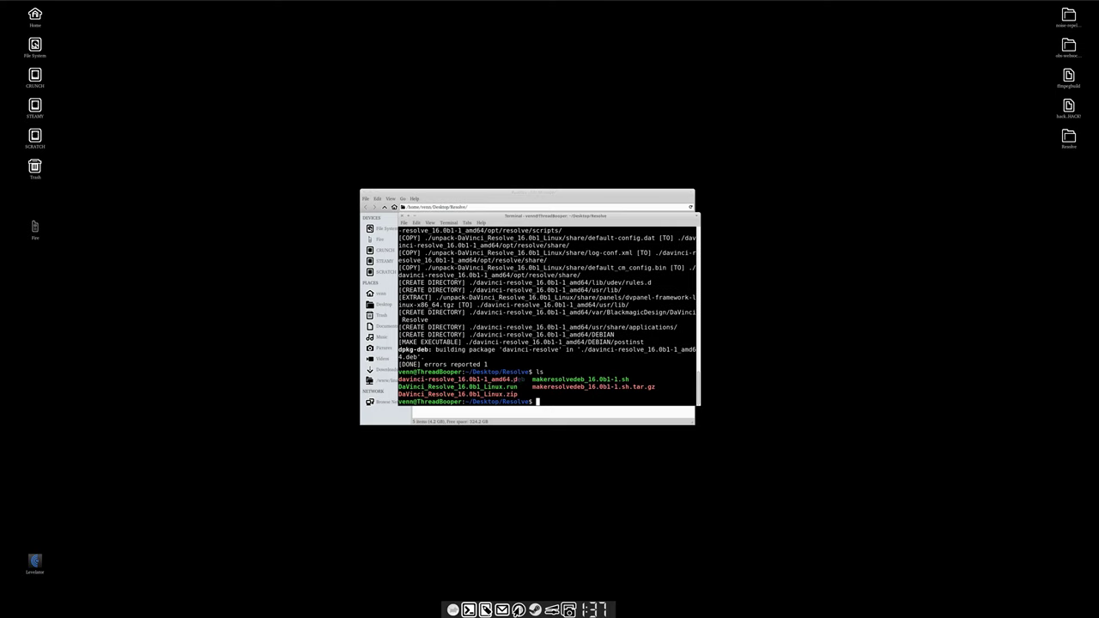
{"action": "right_click", "coordinate": [411, 380]}
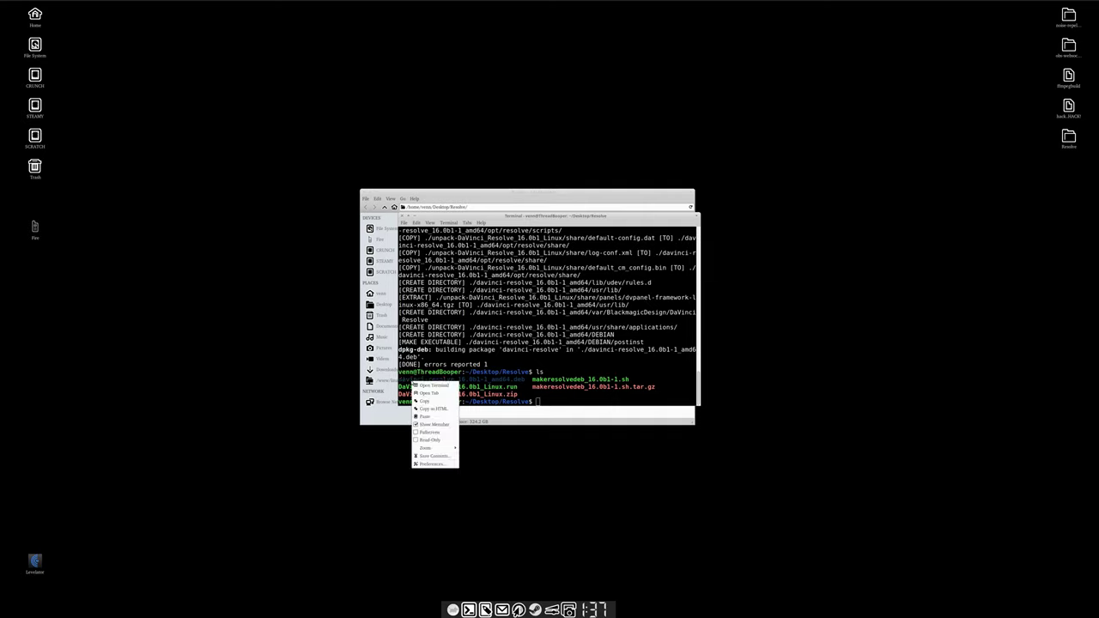
{"action": "left_click", "coordinate": [539, 370]}
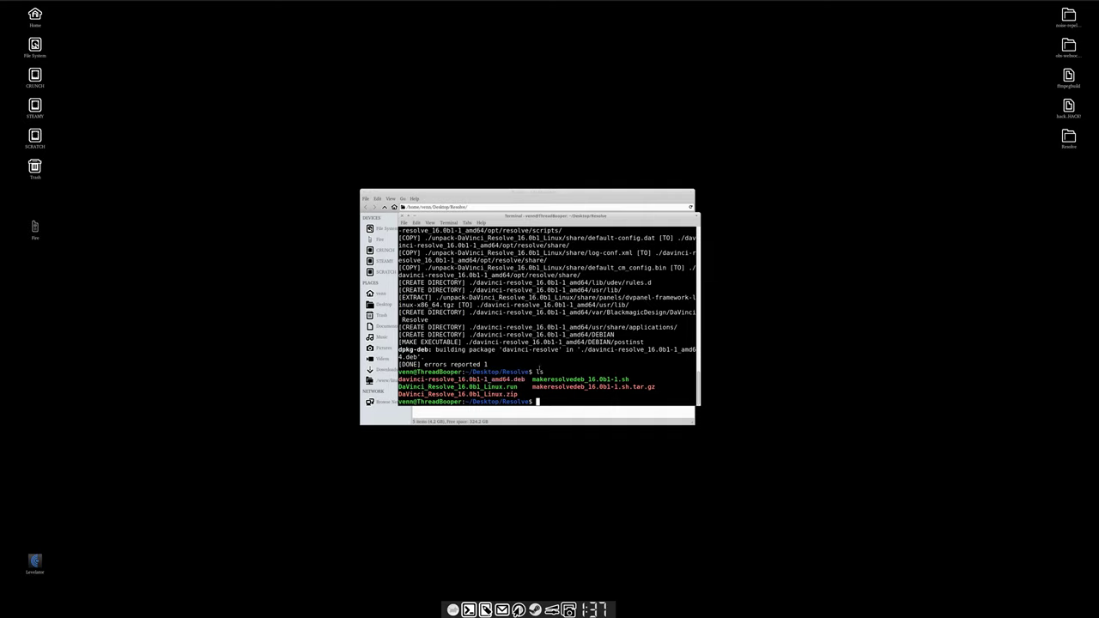
{"action": "type", "text": "sudo dpkg -i d"}
{"action": "key", "text": "Tab"}
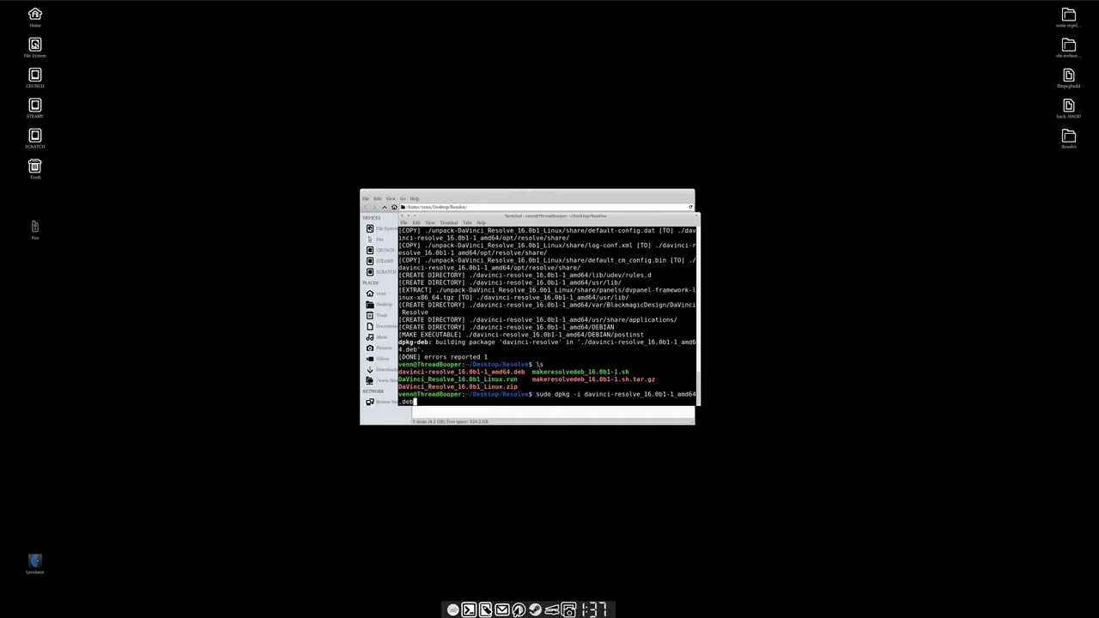
{"action": "key", "text": "Return"}
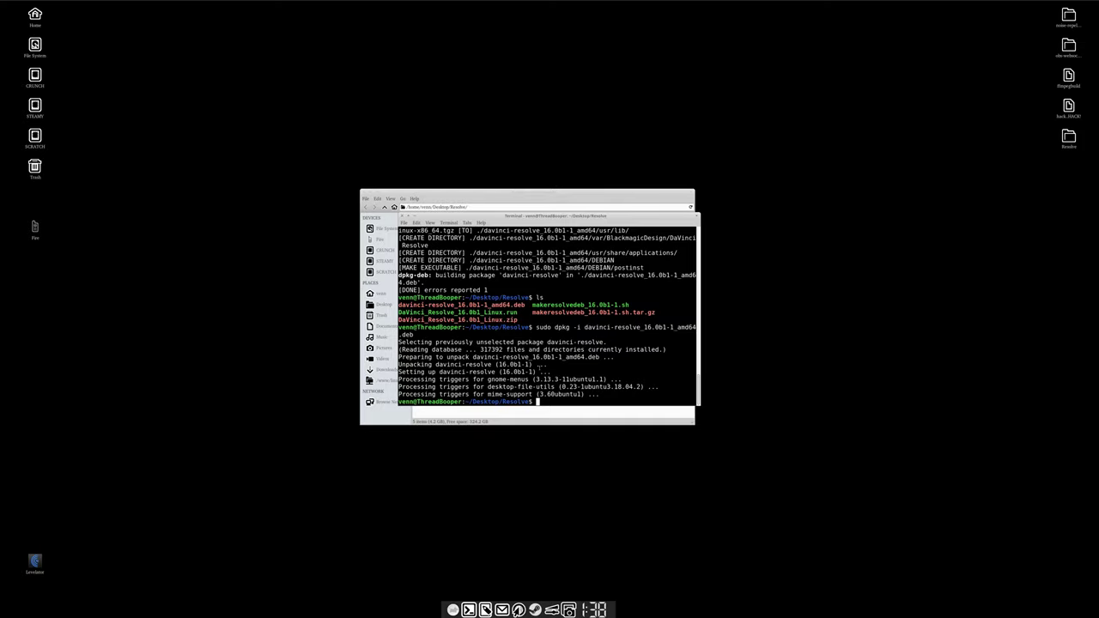
Exit the terminal and launch DaVinci Resolve from the Applications Menu's Multimedia section.
{"action": "type", "text": "exit"}
{"action": "key", "text": "Return"}
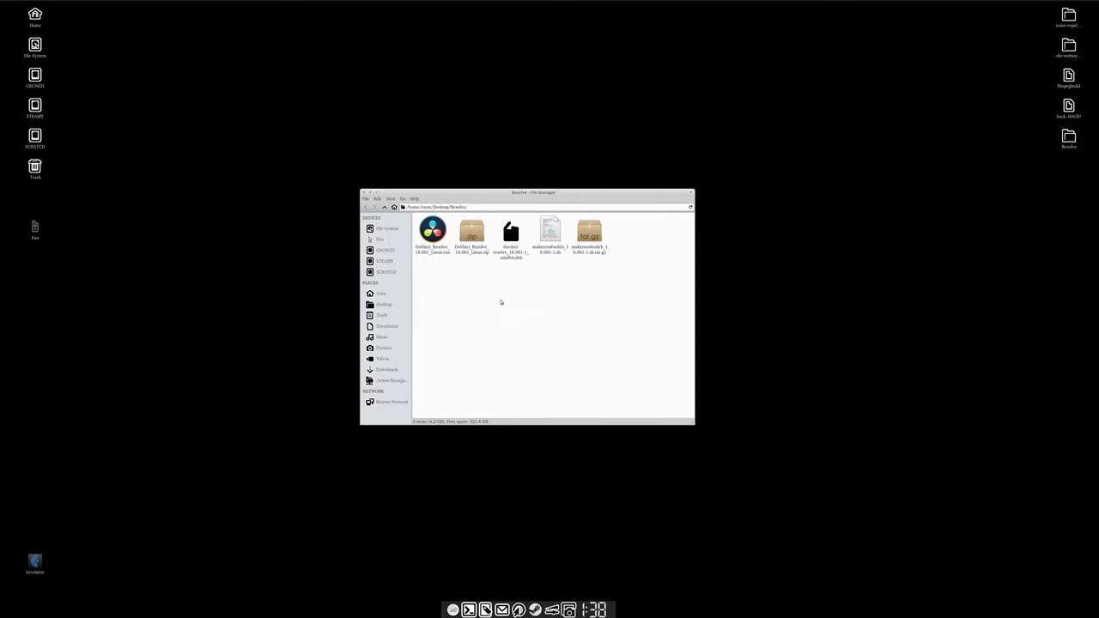
{"action": "left_click", "coordinate": [453, 609]}
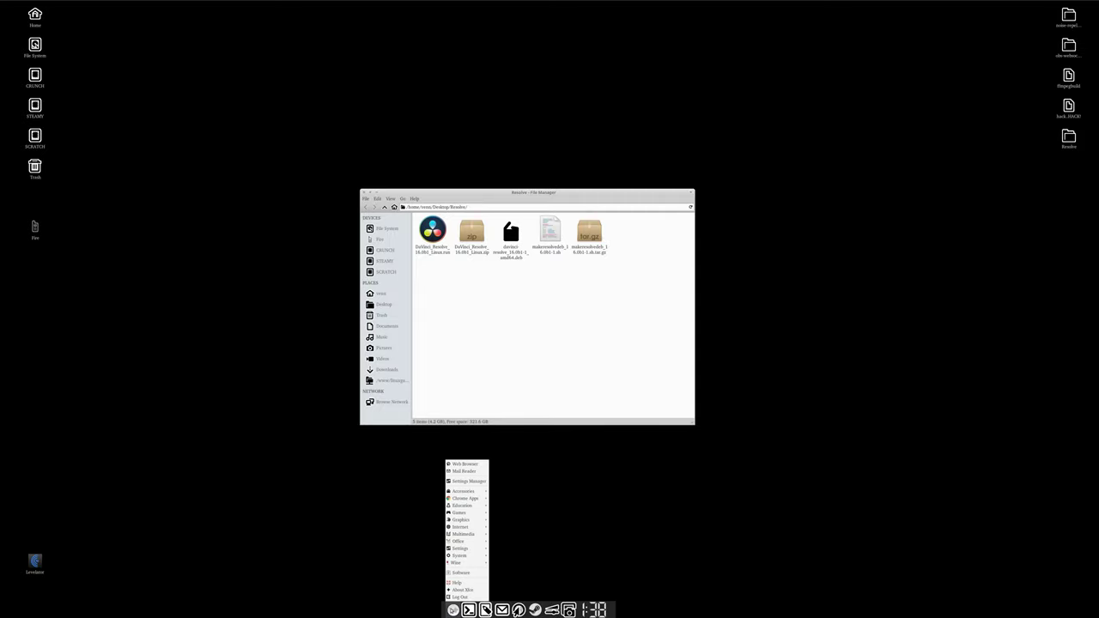
{"action": "mouse_move", "coordinate": [469, 542]}
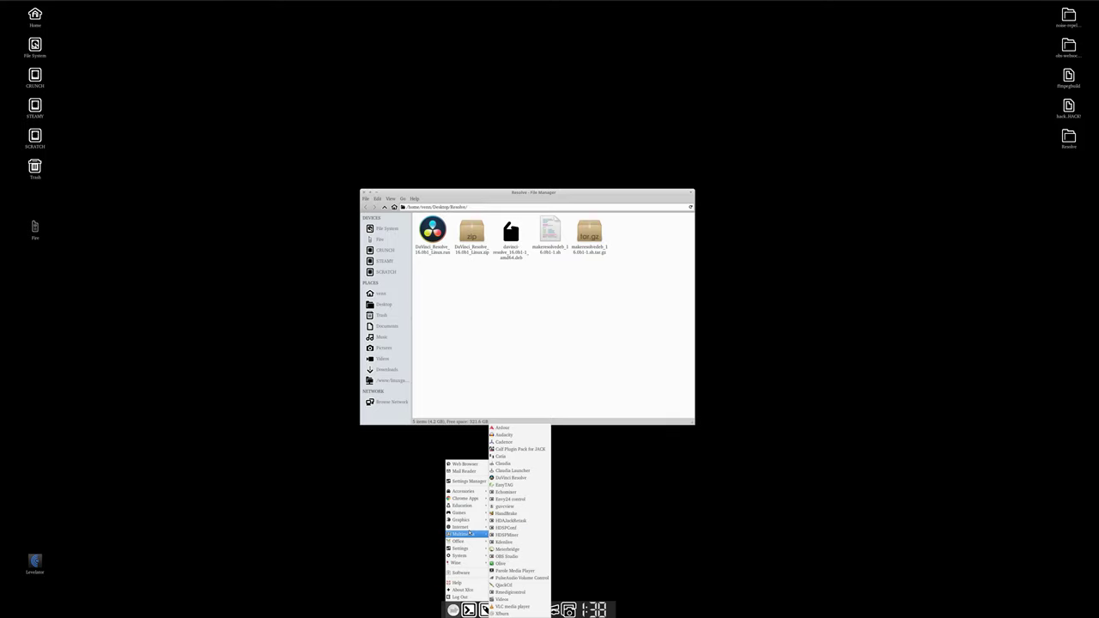
{"action": "left_click", "coordinate": [538, 481]}
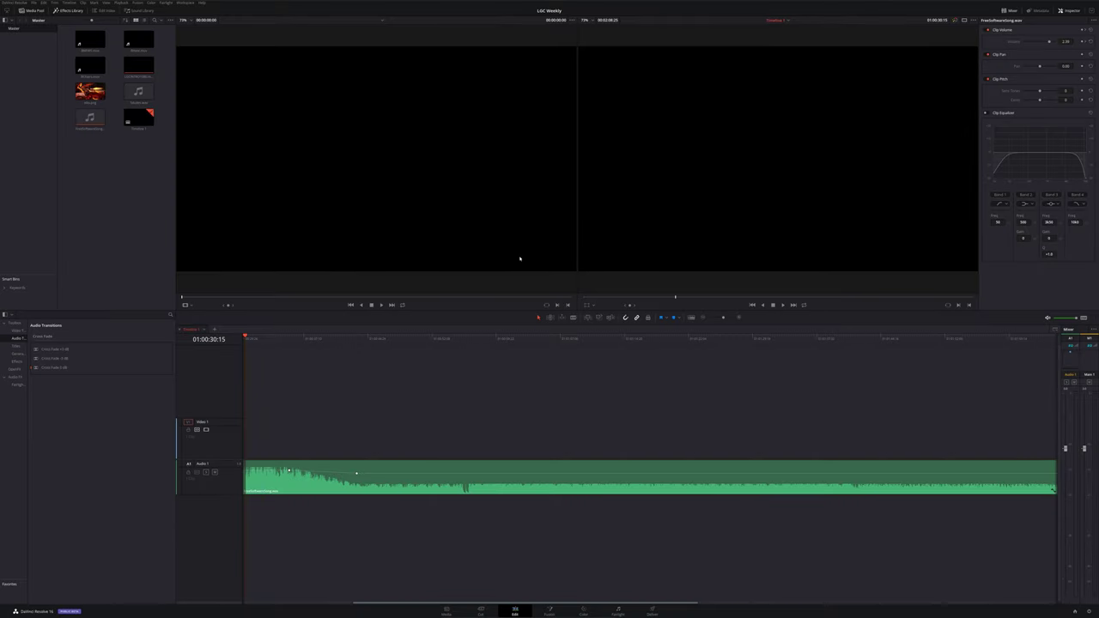
Zoom the timeline and add a fade-out to the end of the intro clip on Video 1.
{"action": "left_click", "coordinate": [392, 339]}
{"action": "mouse_move", "coordinate": [392, 337]}
{"action": "left_mouse_down"}
{"action": "mouse_move", "coordinate": [444, 337]}
{"action": "mouse_move", "coordinate": [389, 337]}
{"action": "left_mouse_up"}
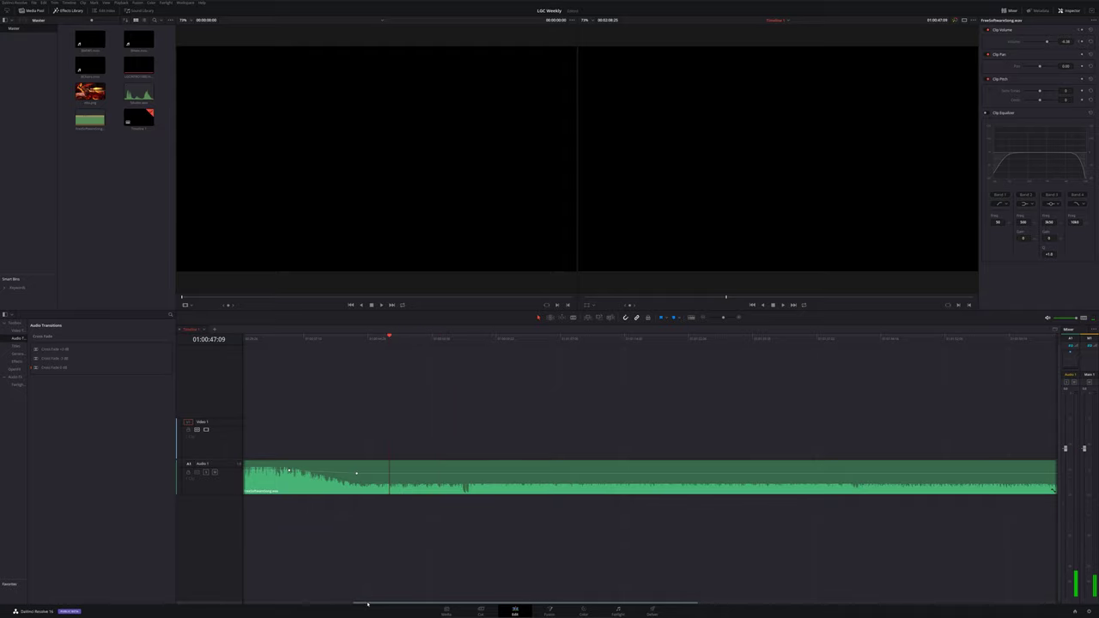
{"action": "key", "text": "ctrl+z"}
{"action": "key", "text": "ctrl+z"}
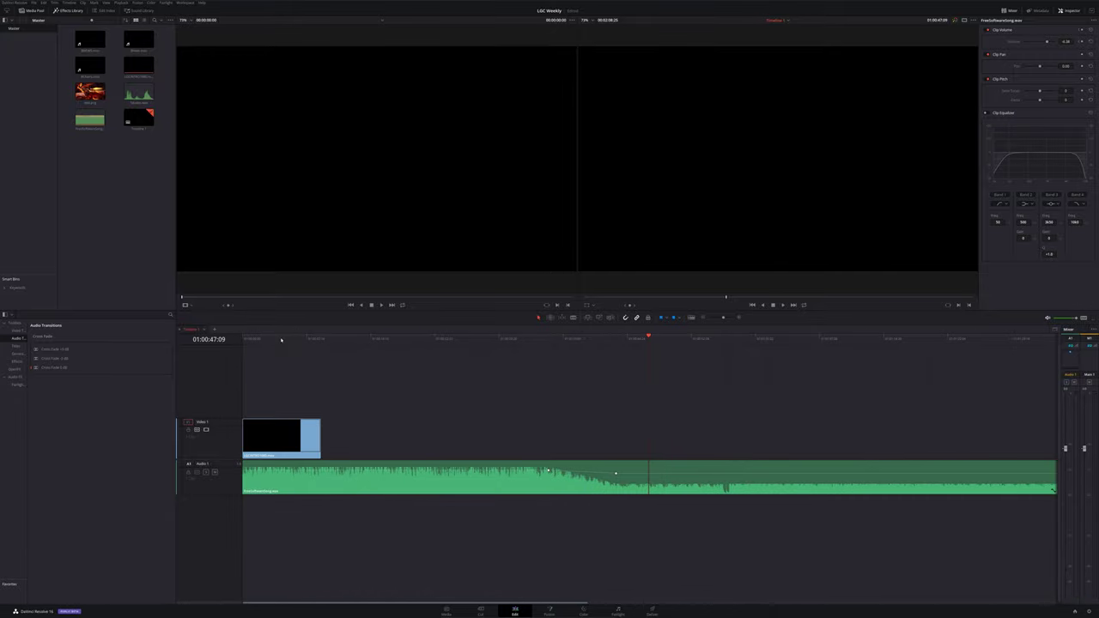
{"action": "left_click_drag", "start_coordinate": [281, 340], "coordinate": [304, 340]}
{"action": "key", "text": "shift+v"}
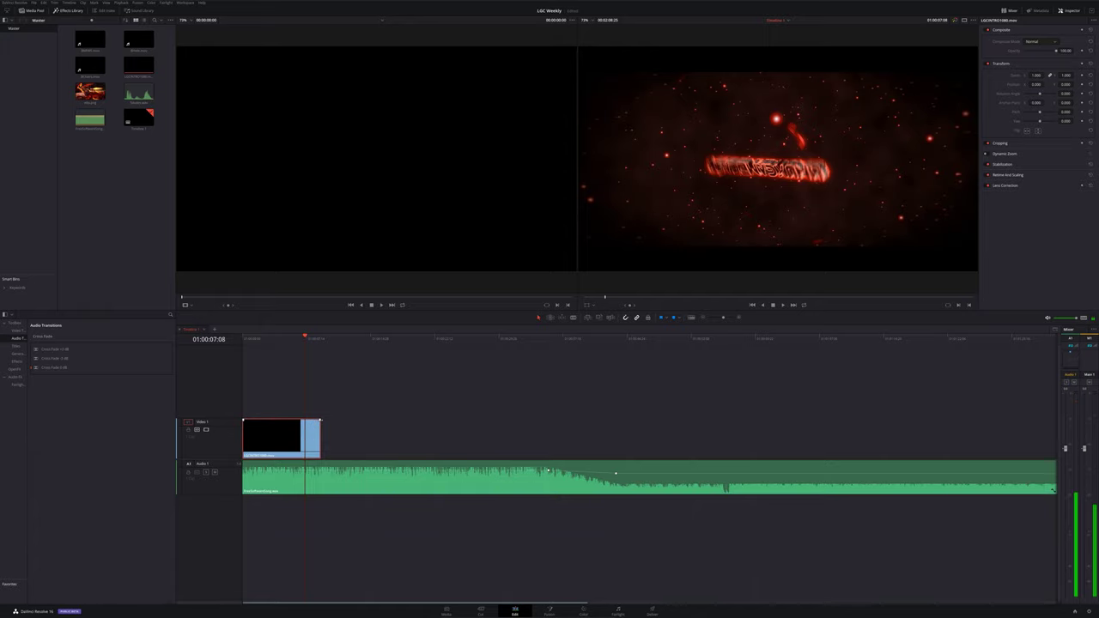
{"action": "left_click_drag", "start_coordinate": [320, 421], "coordinate": [301, 421]}
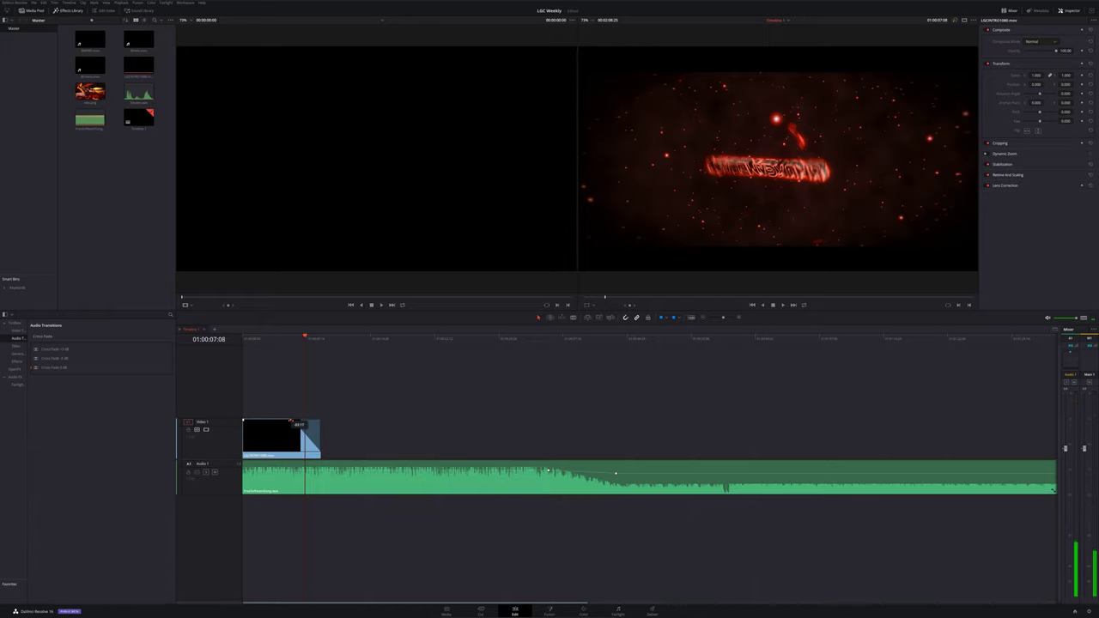
Preview the title fade, drag the music volume down to silence, and go to the Cut page.
{"action": "left_click", "coordinate": [280, 338]}
{"action": "left_click_drag", "start_coordinate": [279, 337], "coordinate": [344, 347]}
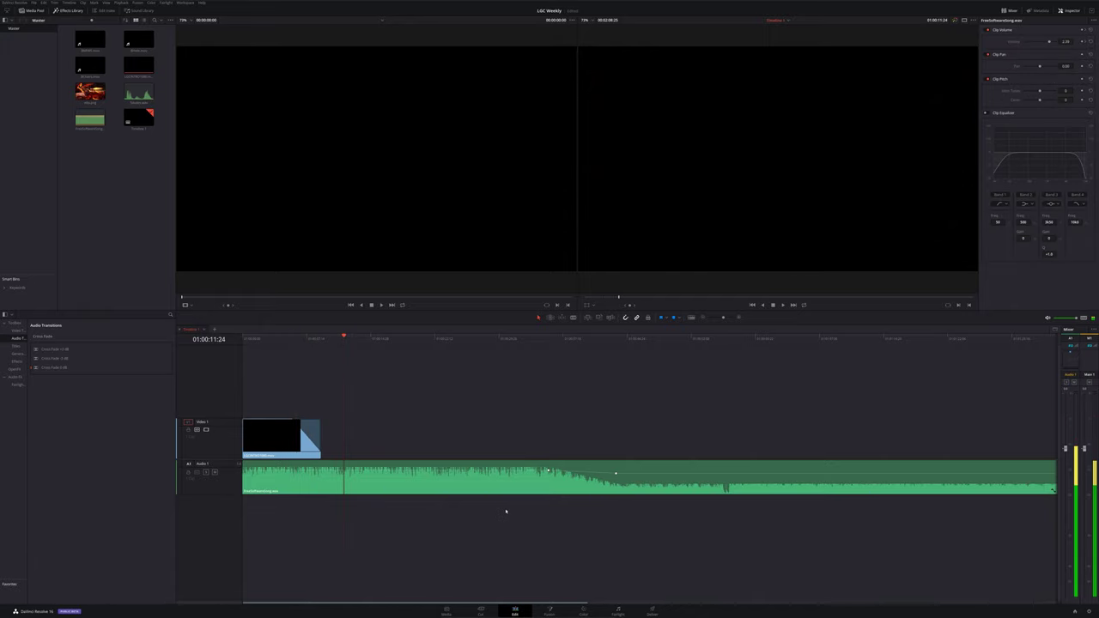
{"action": "left_click_drag", "start_coordinate": [615, 473], "coordinate": [646, 491]}
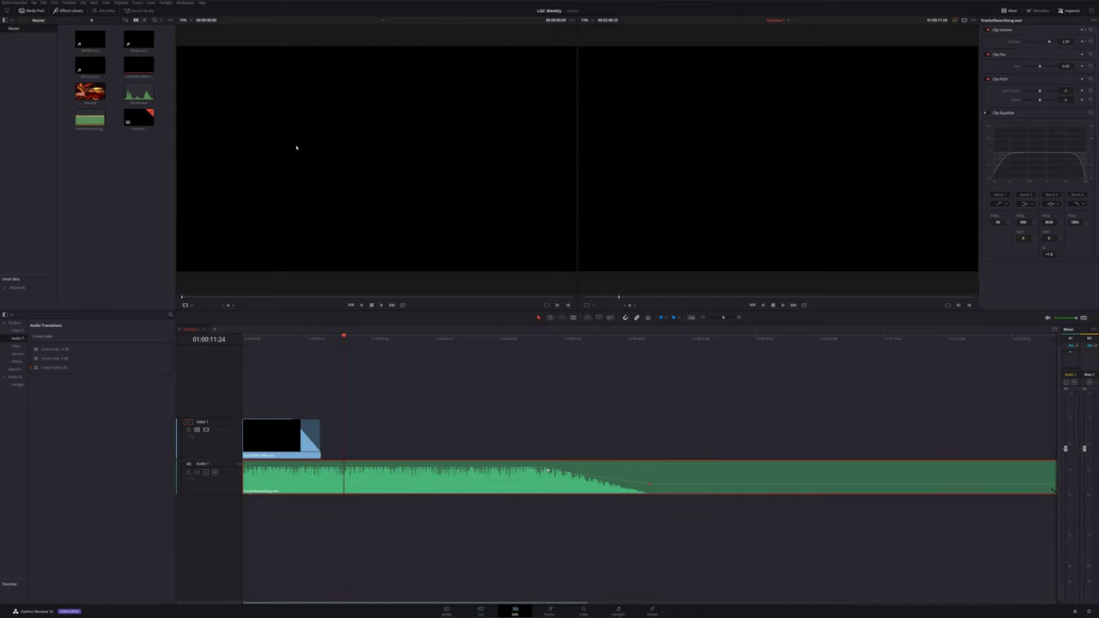
{"action": "left_click", "coordinate": [484, 611]}
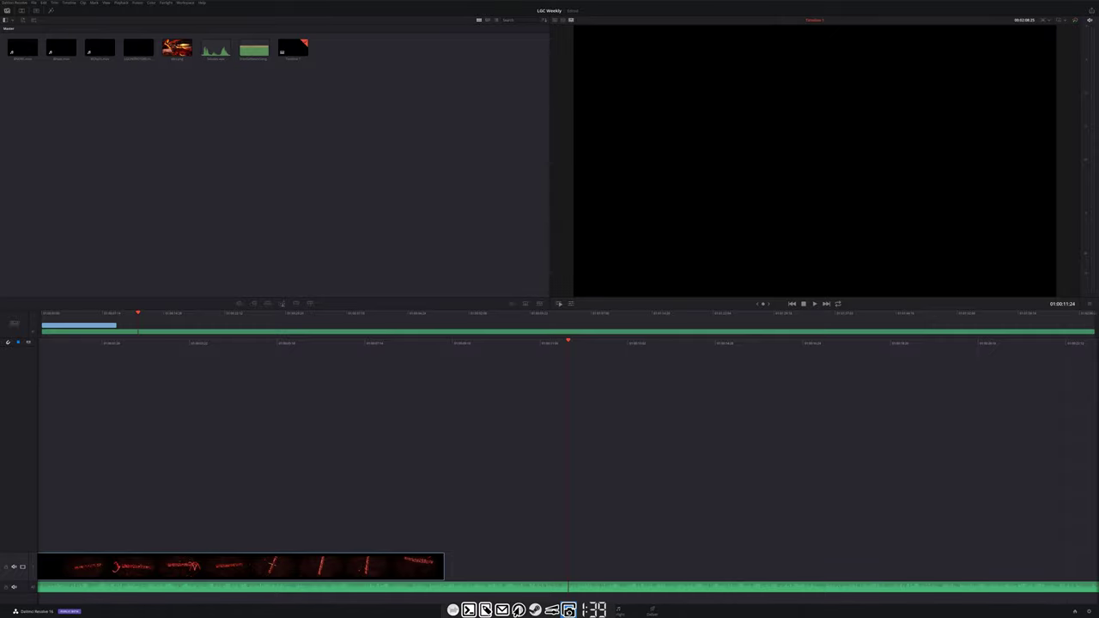
Visit the Fusion, Color, Fairlight and Deliver pages in turn.
{"action": "left_click", "coordinate": [548, 610]}
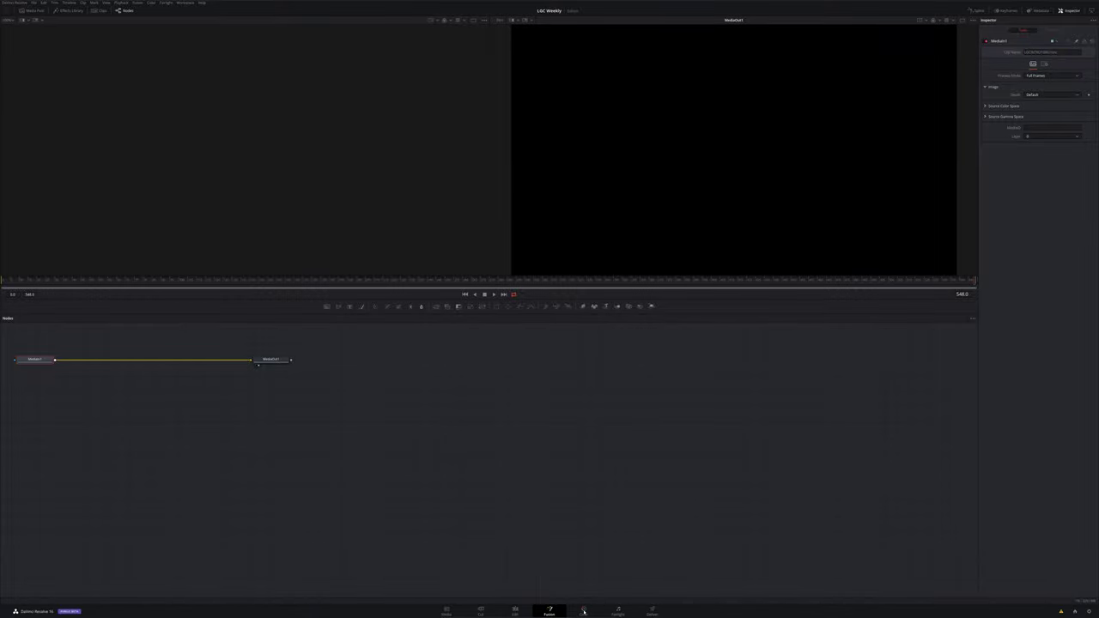
{"action": "left_click", "coordinate": [584, 611]}
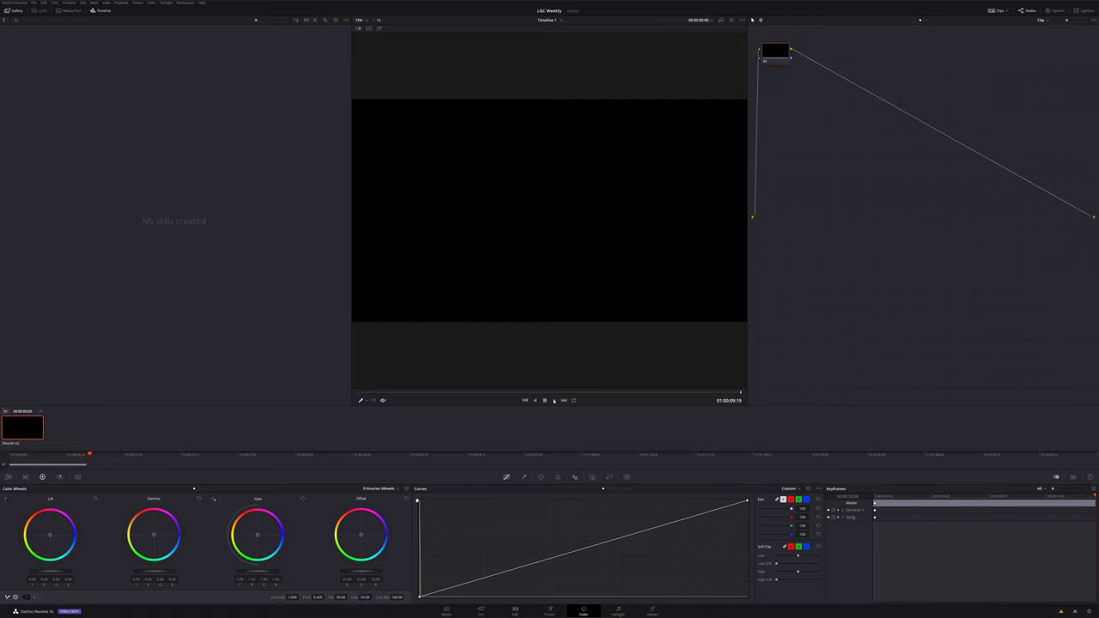
{"action": "left_click", "coordinate": [617, 610]}
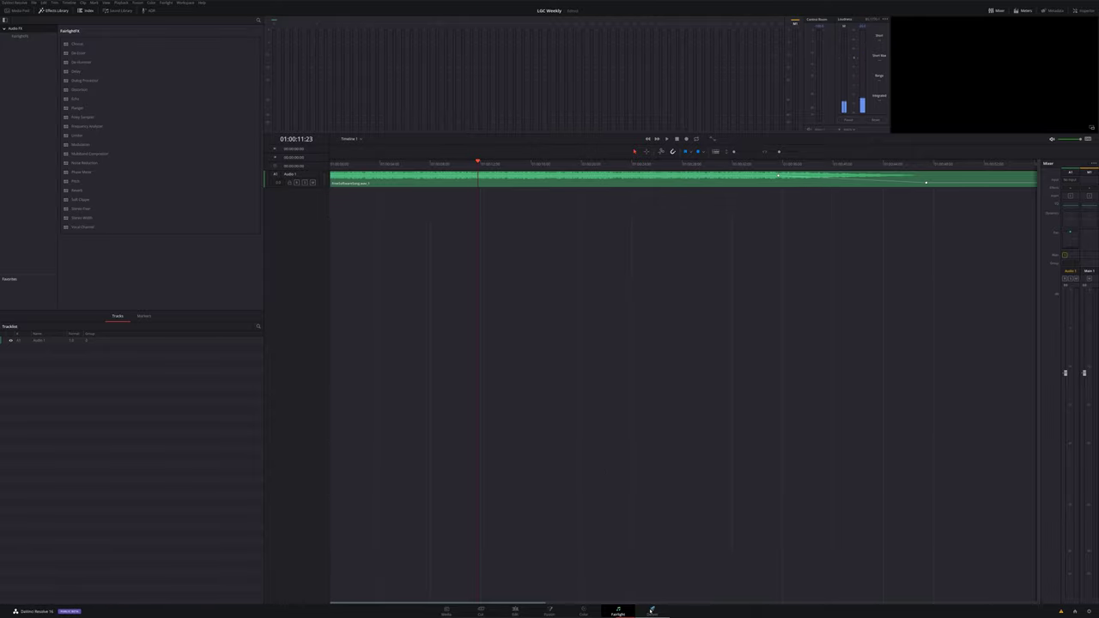
{"action": "left_click", "coordinate": [652, 610]}
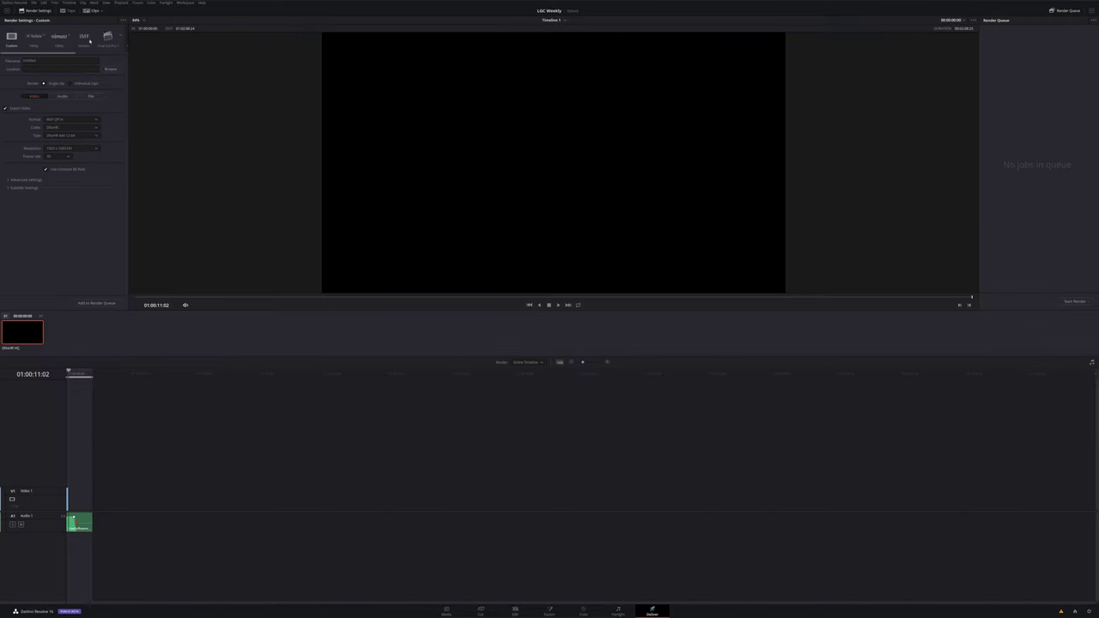
Try the YouTube and Vimeo 1080p presets, then load the Audio Only render preset.
{"action": "left_click", "coordinate": [34, 36]}
{"action": "left_click", "coordinate": [57, 36]}
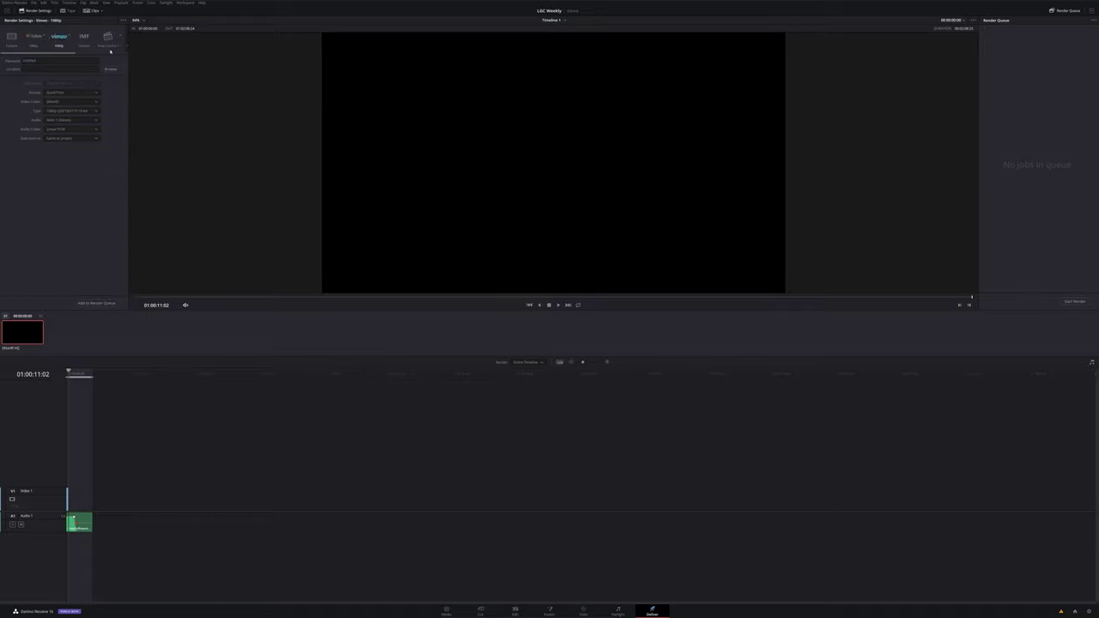
{"action": "scroll", "coordinate": [100, 54], "scroll_direction": "right", "scroll_amount": 3}
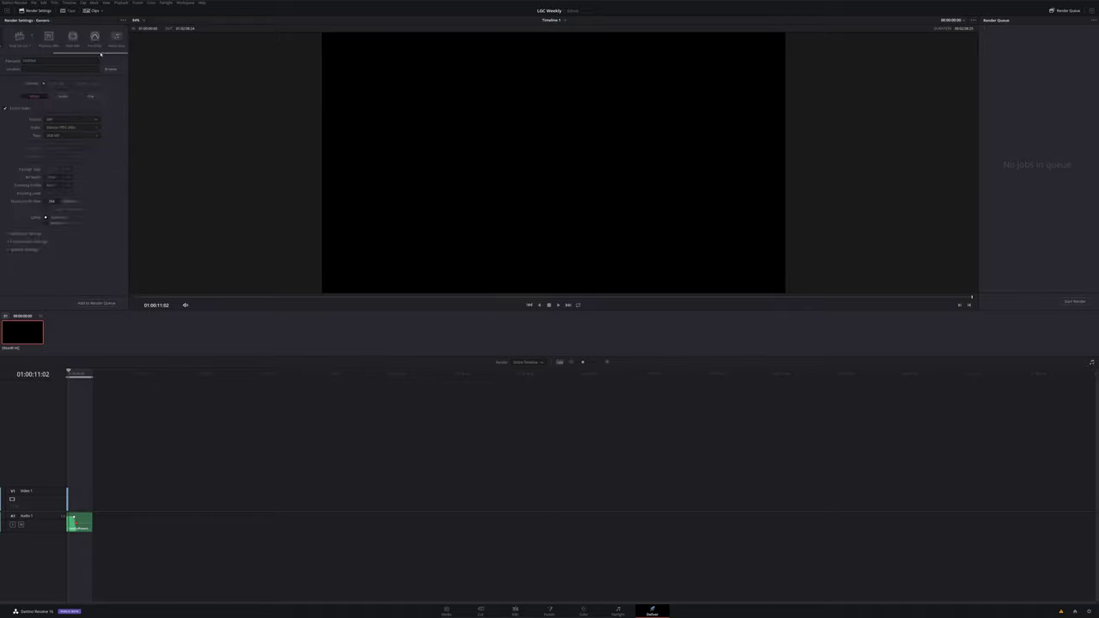
{"action": "left_click", "coordinate": [114, 39]}
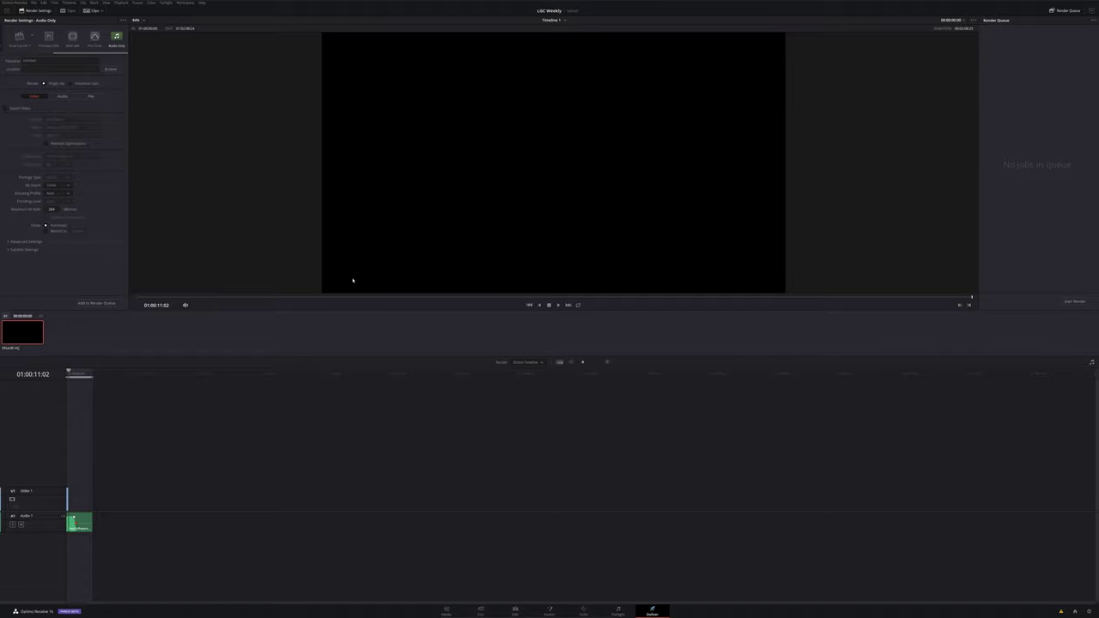
Return to the Edit page and show the intro clip's settings in the Inspector.
{"action": "left_click", "coordinate": [515, 611]}
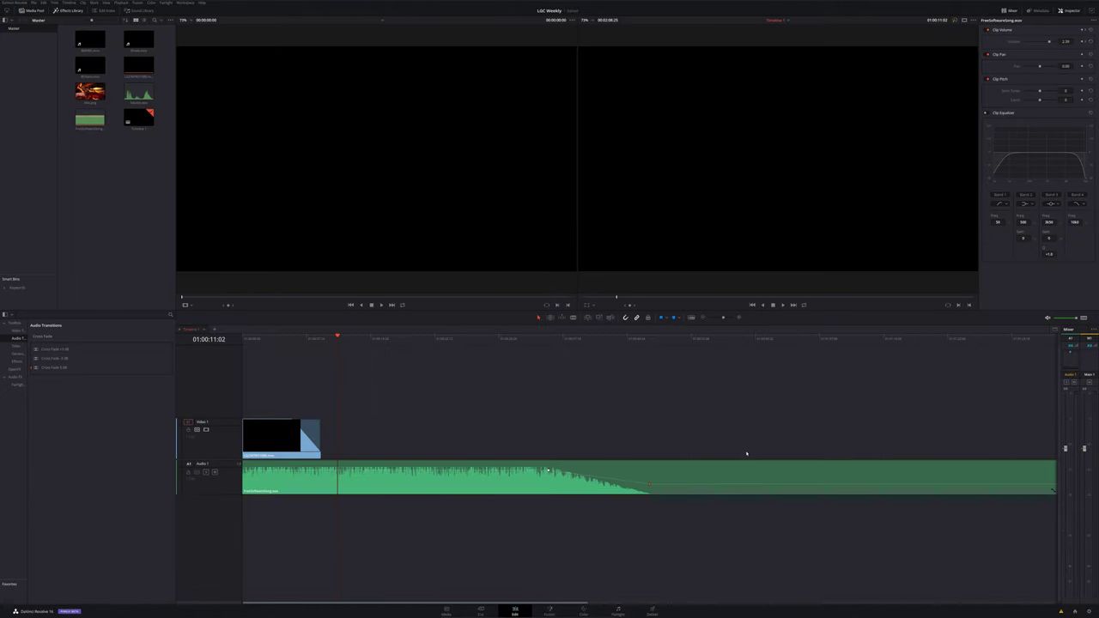
{"action": "left_click", "coordinate": [289, 445]}
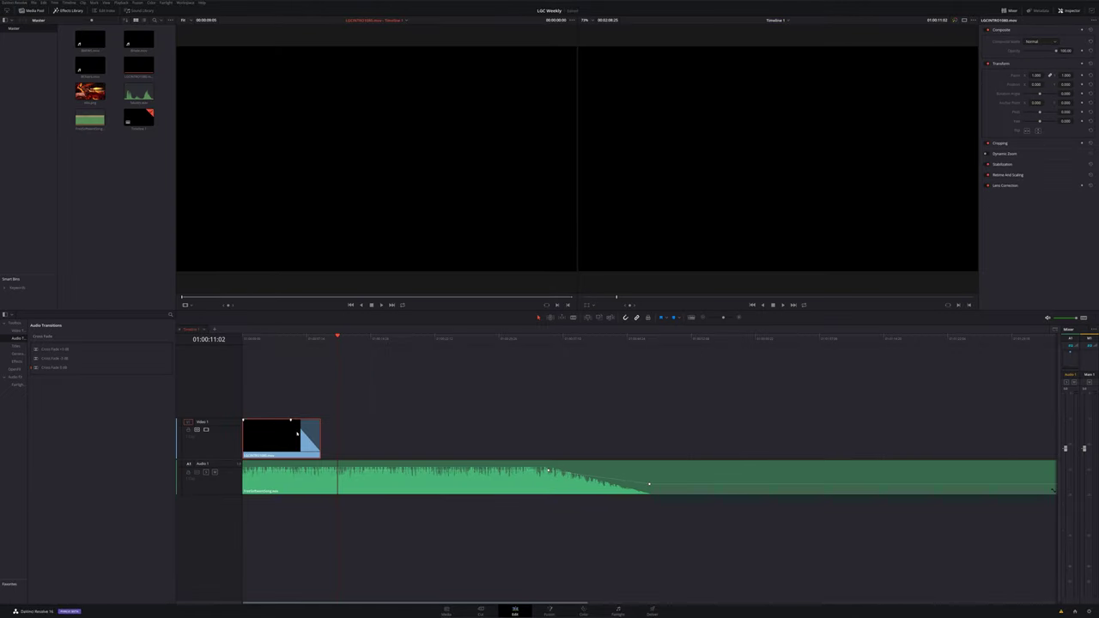